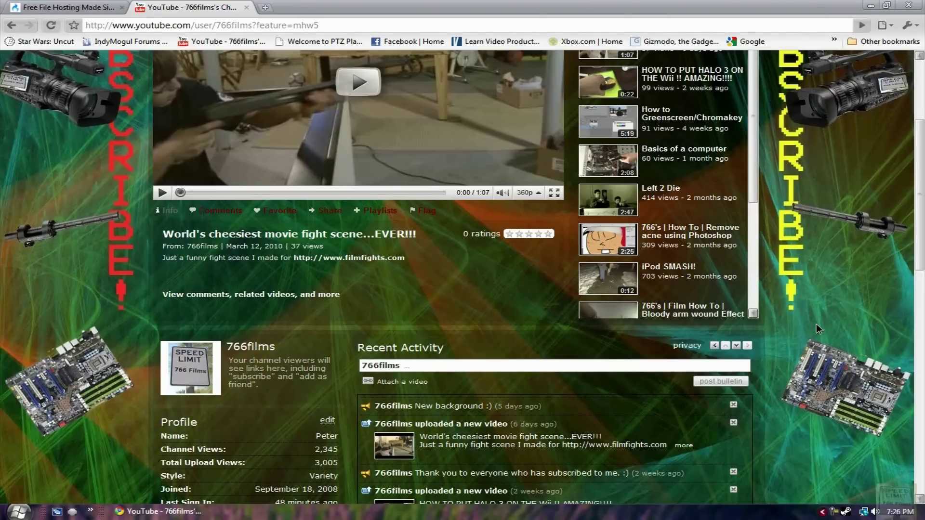
# Step: Scroll the YouTube channel page back to the top and minimize Chrome
pyautogui.scroll(4, 816, 324)
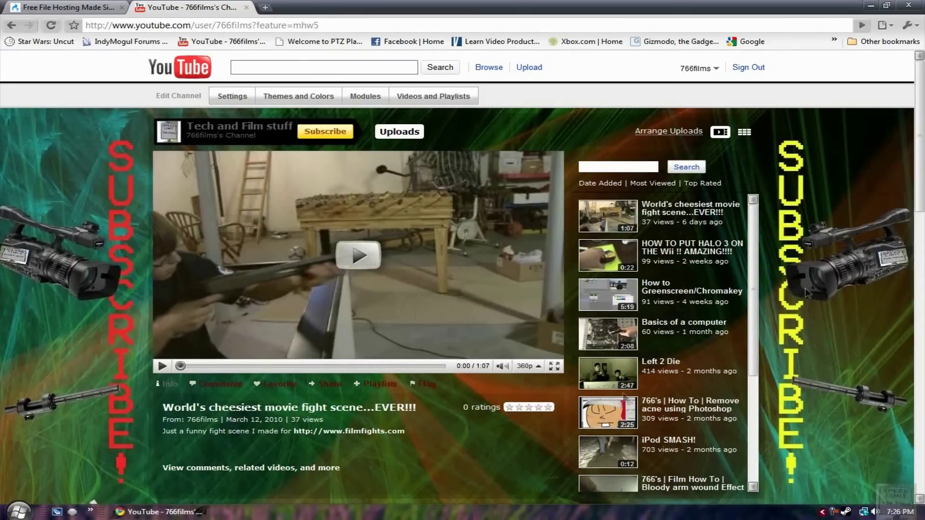
pyautogui.moveTo(175, 518)
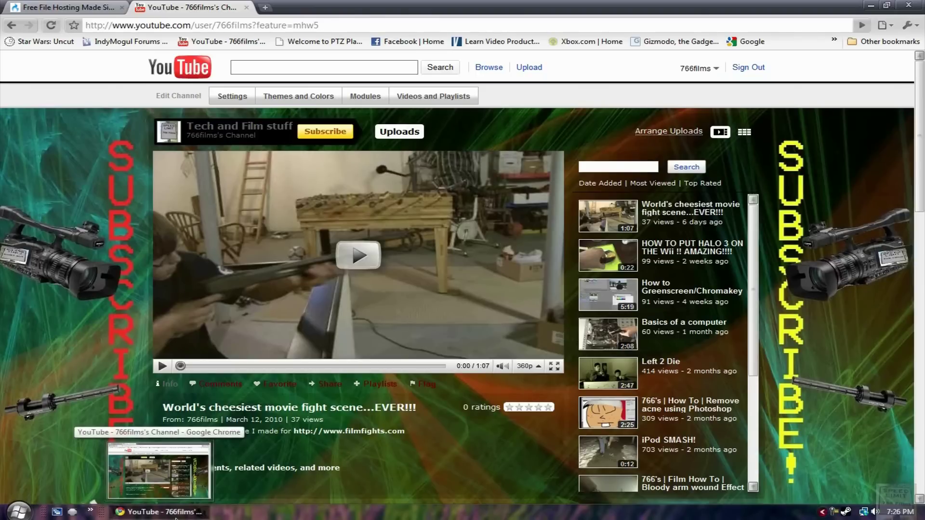
pyautogui.click(177, 515)
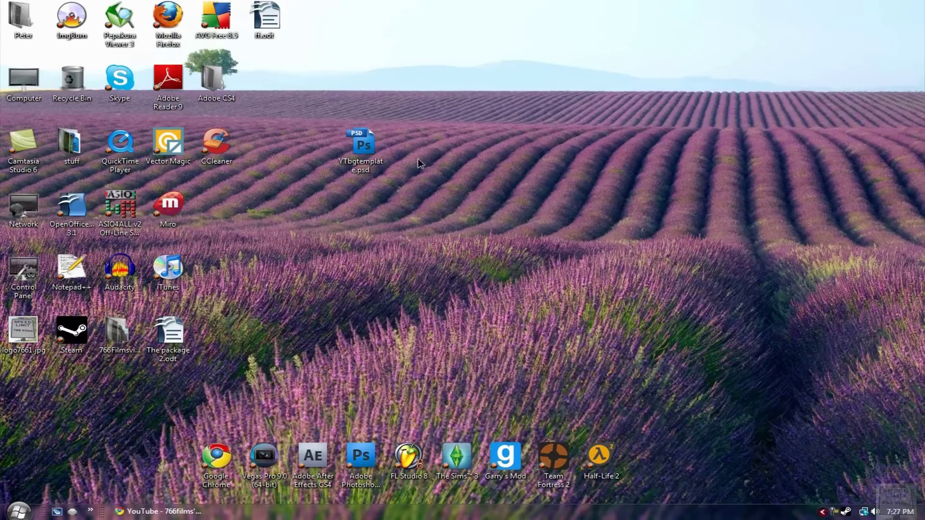
# Step: Open YTbgtemplate.psd from the desktop in Photoshop CS4
pyautogui.doubleClick(349, 149)
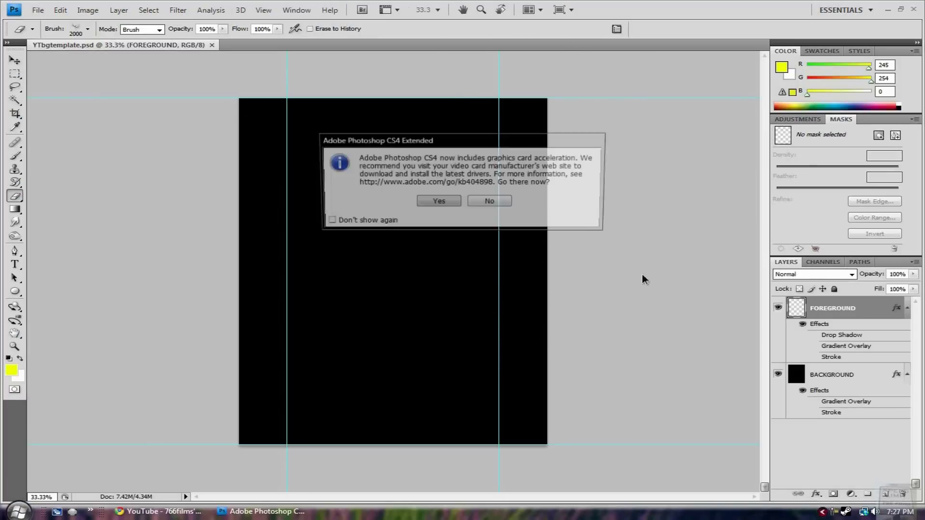
# Step: Decline graphics acceleration, pick the Brush tool, and select the FOREGROUND layer for painting
pyautogui.click(490, 202)
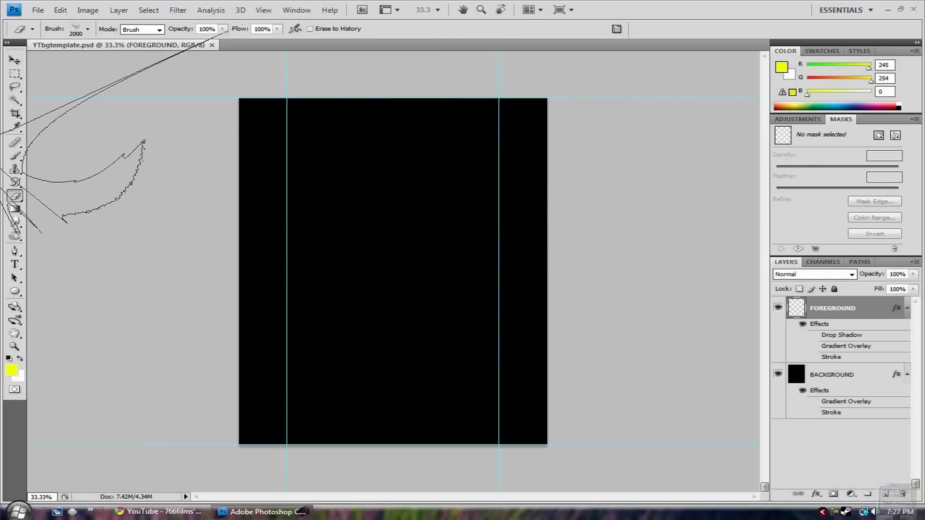
pyautogui.click(17, 157)
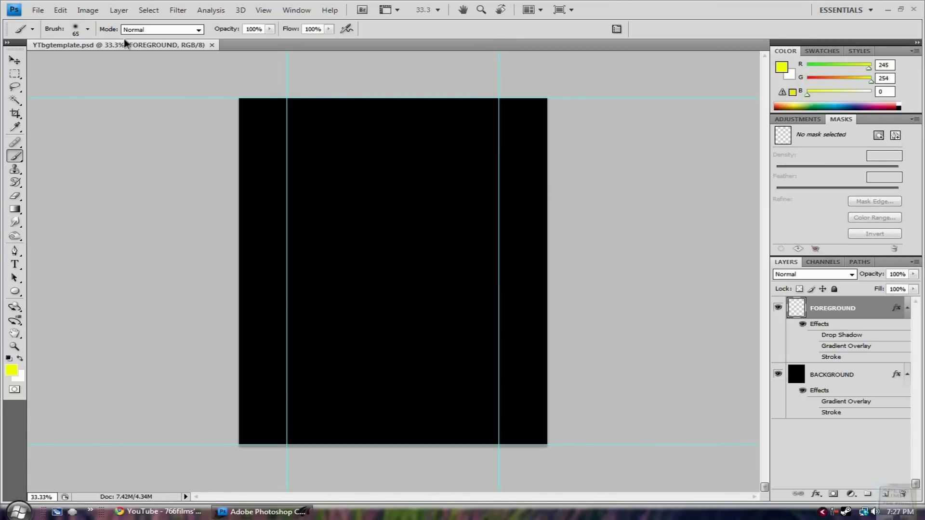
pyautogui.click(827, 375)
pyautogui.click(838, 314)
pyautogui.click(87, 30)
# Step: Choose a 2000 px streak brush and stamp yellow streaks across the centre, lower left and right edge
pyautogui.scroll(-2, 146, 142)
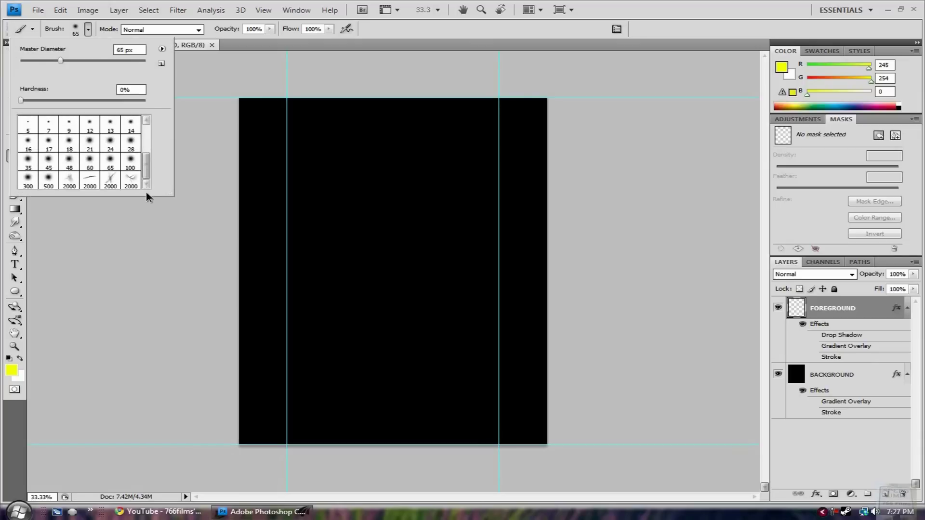
pyautogui.click(131, 181)
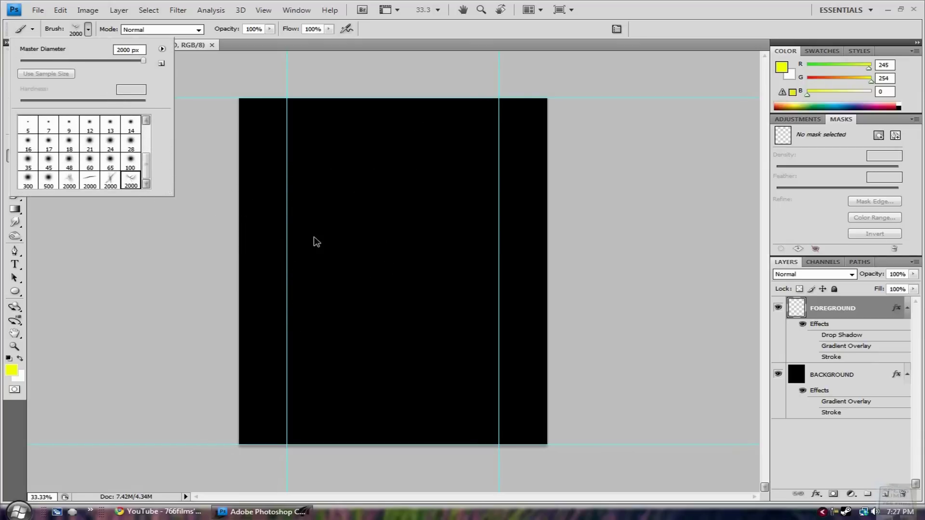
pyautogui.click(110, 181)
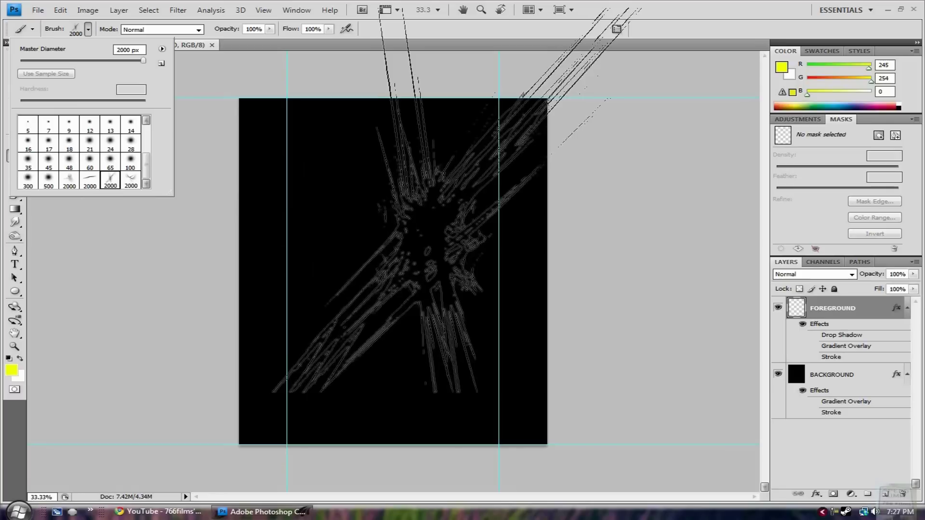
pyautogui.click(404, 233)
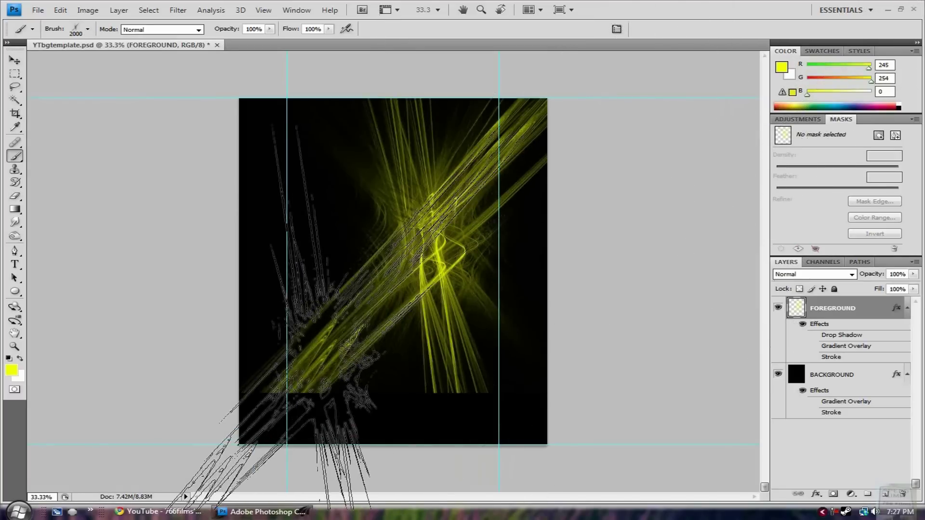
pyautogui.click(299, 294)
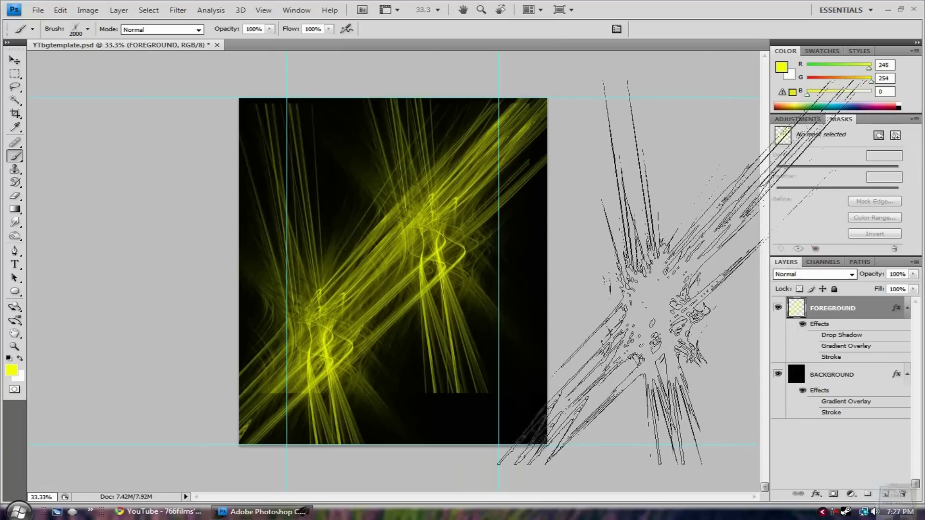
pyautogui.click(621, 313)
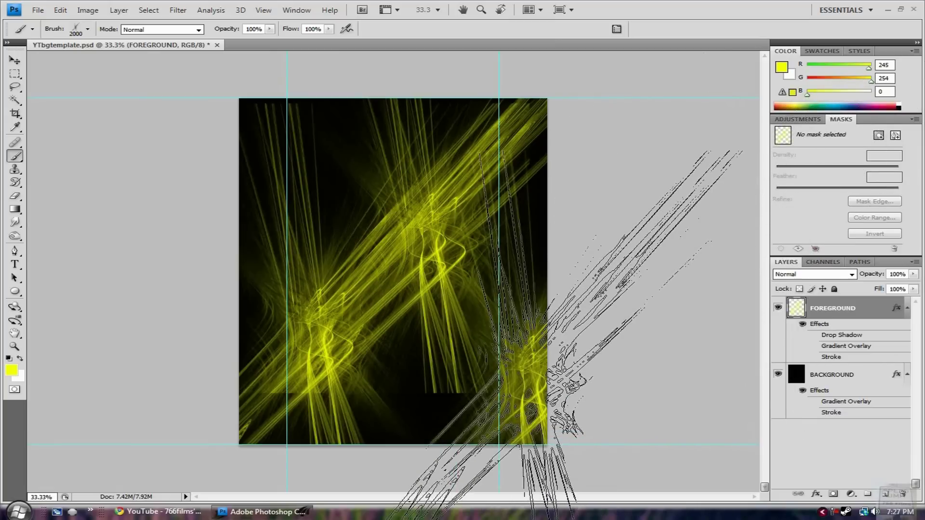
pyautogui.click(385, 318)
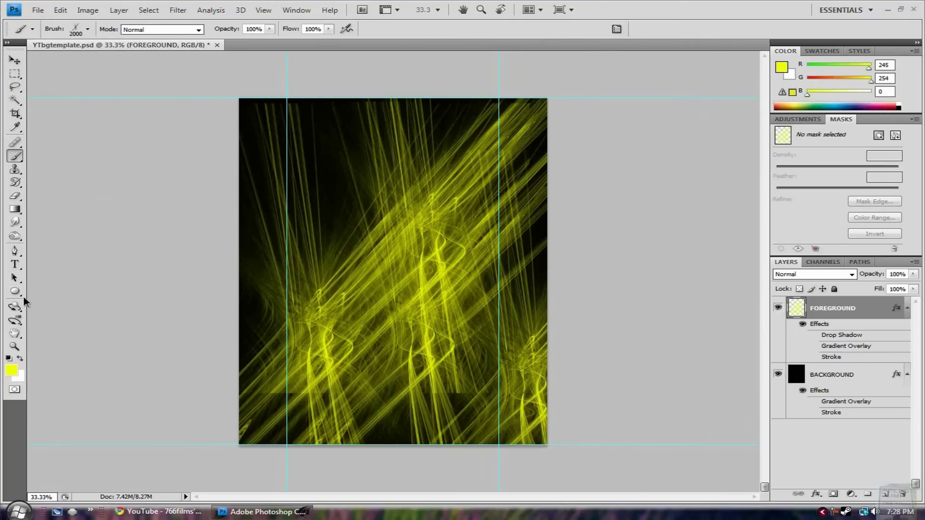
pyautogui.click(15, 264)
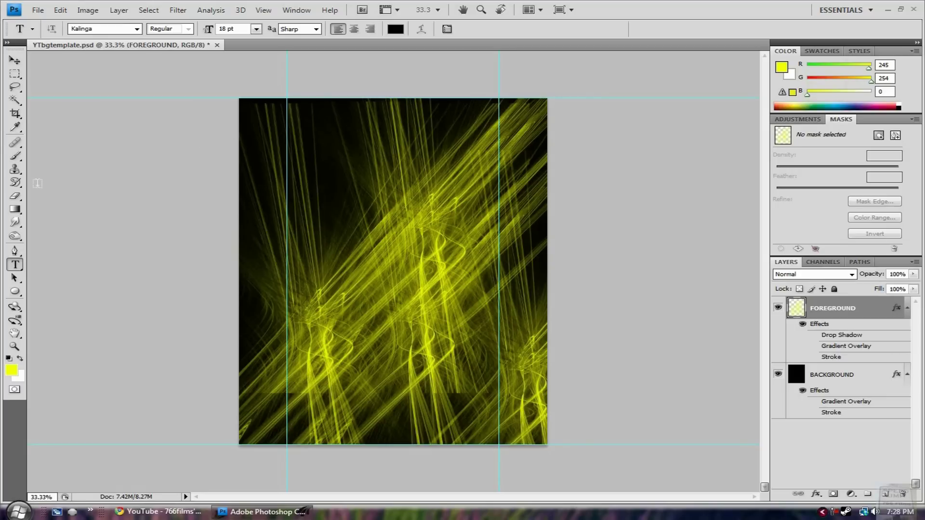
# Step: Start vertical text near the canvas's upper right with the Vertical Type Tool, using black as foreground
pyautogui.rightClick(17, 264)
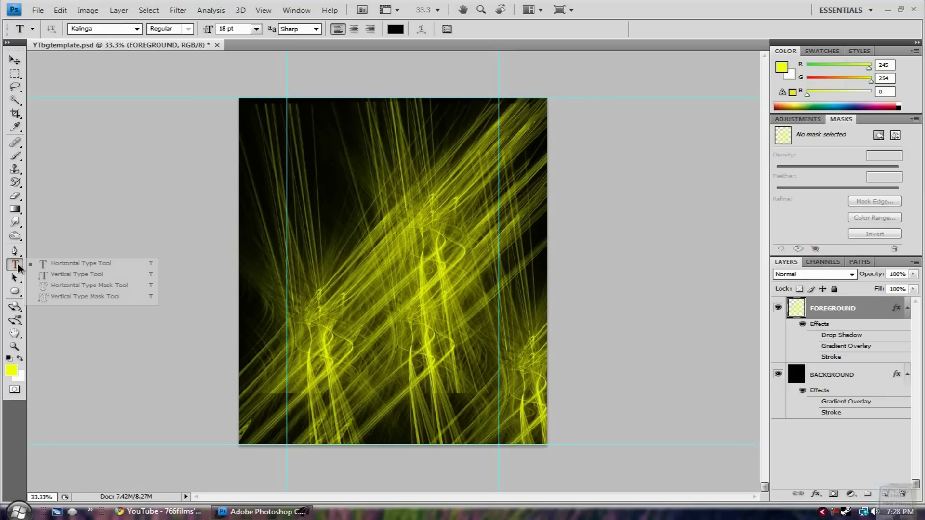
pyautogui.click(102, 275)
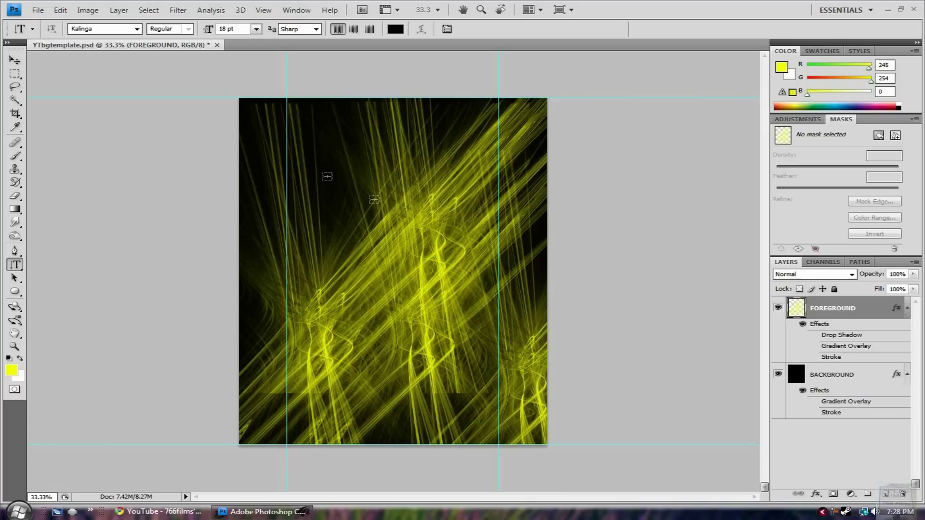
pyautogui.click(521, 142)
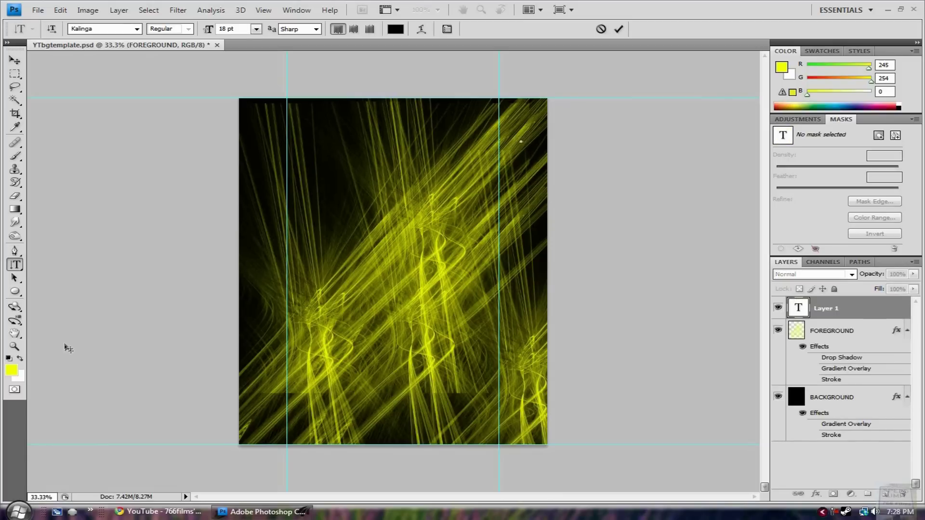
pyautogui.click(12, 371)
pyautogui.click(309, 274)
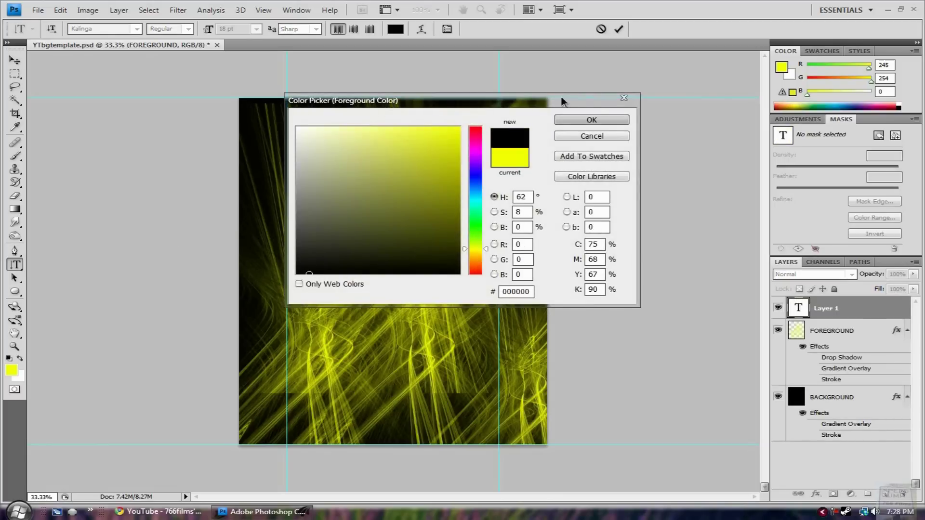
pyautogui.click(592, 120)
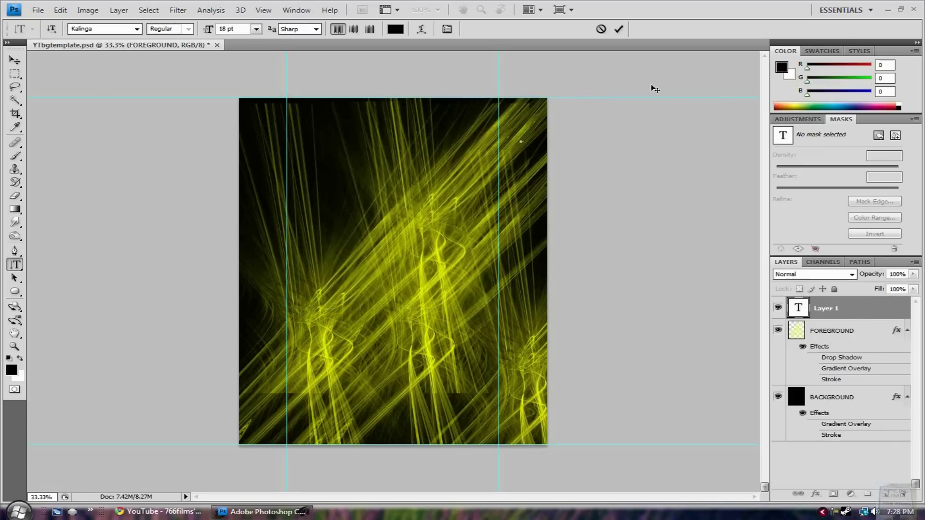
pyautogui.click(17, 371)
# Step: Set the text colour to white and type 'videos' as vertical text
pyautogui.moveTo(347, 175); pyautogui.dragTo(297, 128)
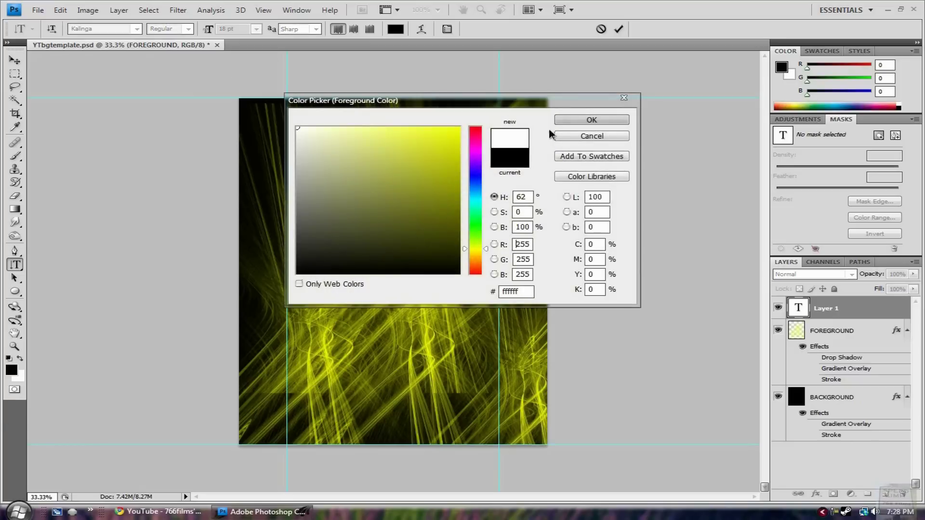
pyautogui.click(577, 122)
pyautogui.write('videos')
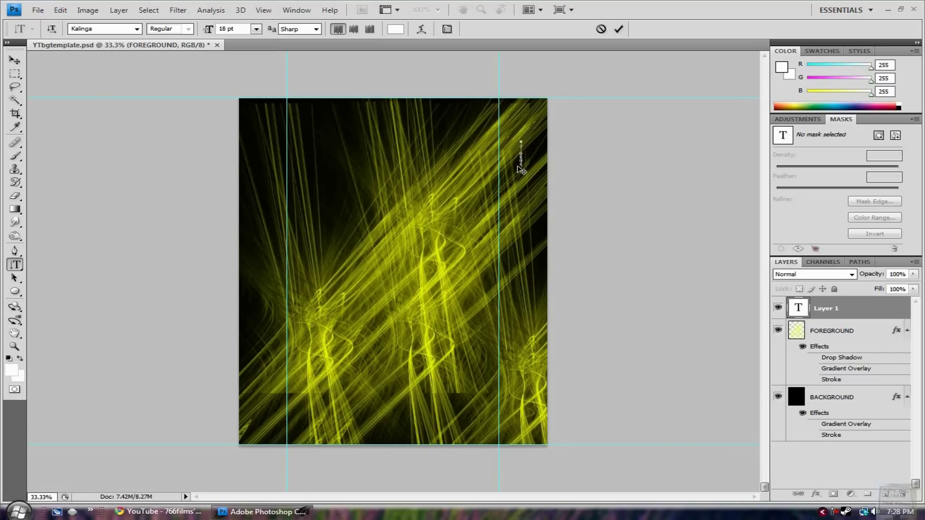
# Step: Enlarge the VIDEOS text to 60 pt, deselect it, and return to Chrome
pyautogui.moveTo(520, 166); pyautogui.dragTo(520, 140)
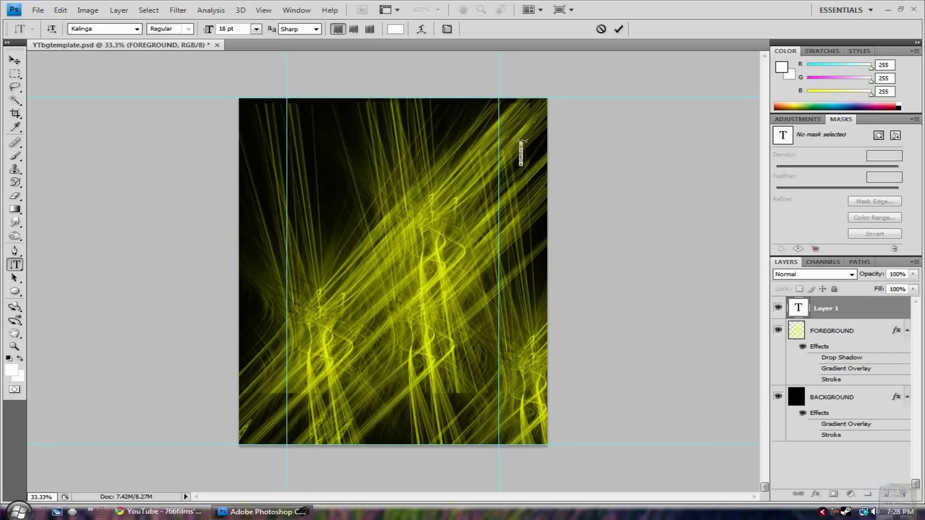
pyautogui.click(256, 29)
pyautogui.click(248, 174)
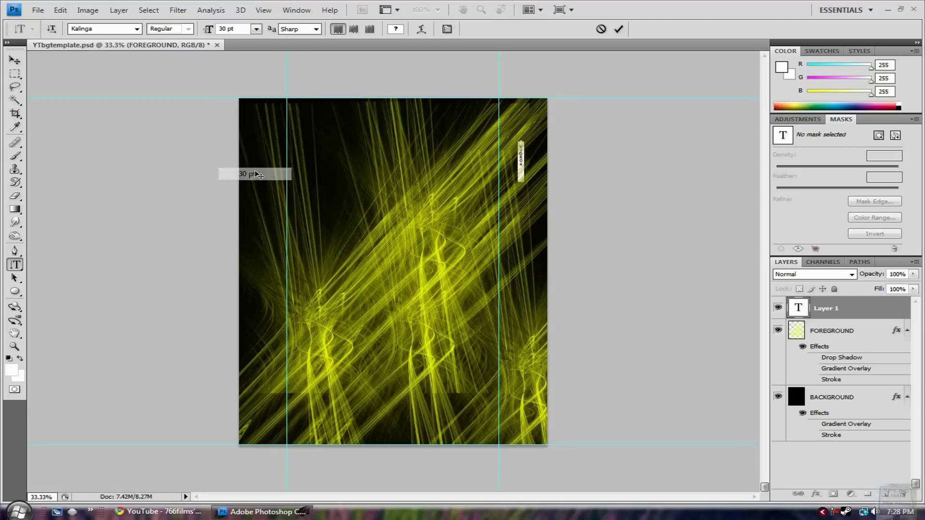
pyautogui.click(256, 29)
pyautogui.click(247, 212)
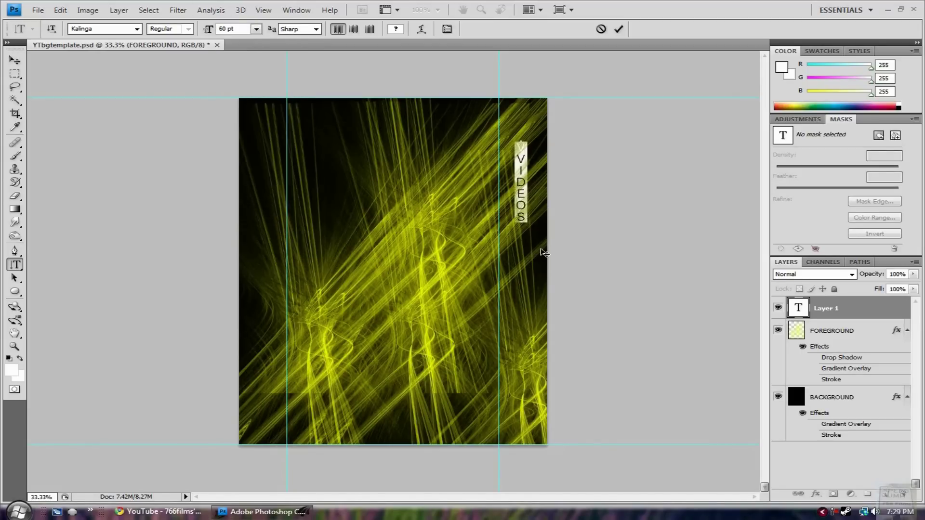
pyautogui.click(527, 175)
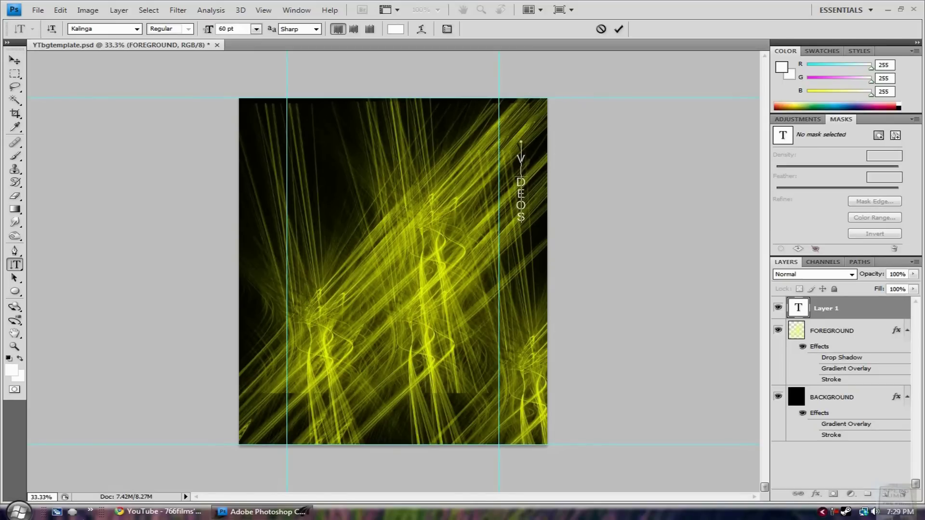
pyautogui.click(159, 511)
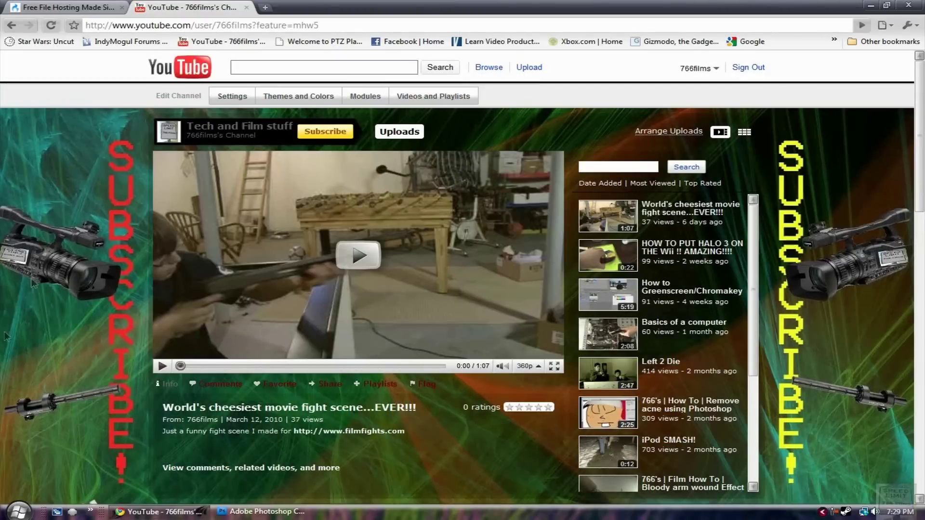
# Step: Scroll through the YouTube channel page, then return to YTbgtemplate.psd in Photoshop
pyautogui.scroll(-4, 80, 283)
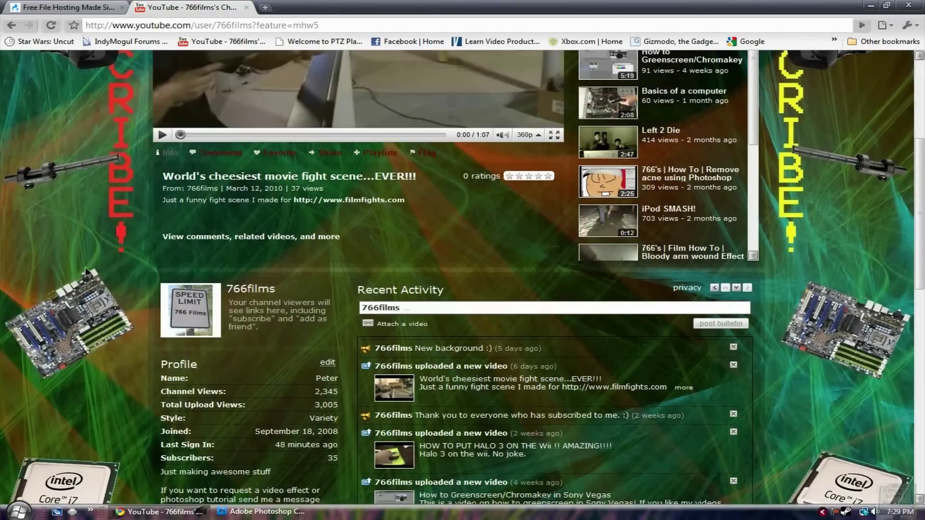
pyautogui.scroll(-4, 86, 272)
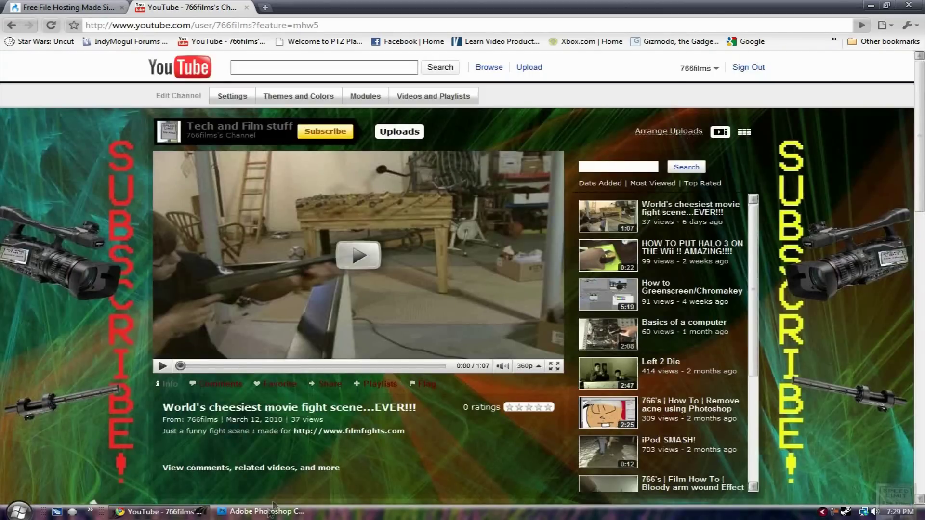
pyautogui.click(262, 512)
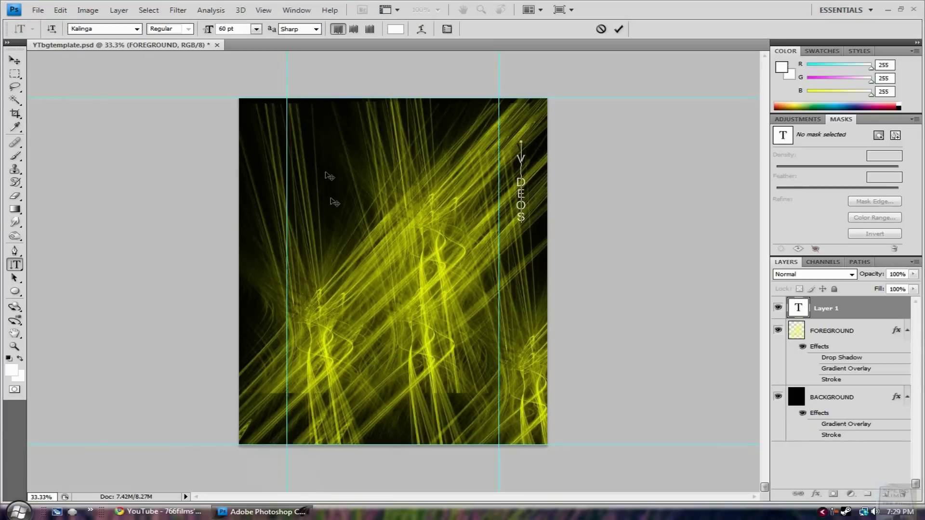